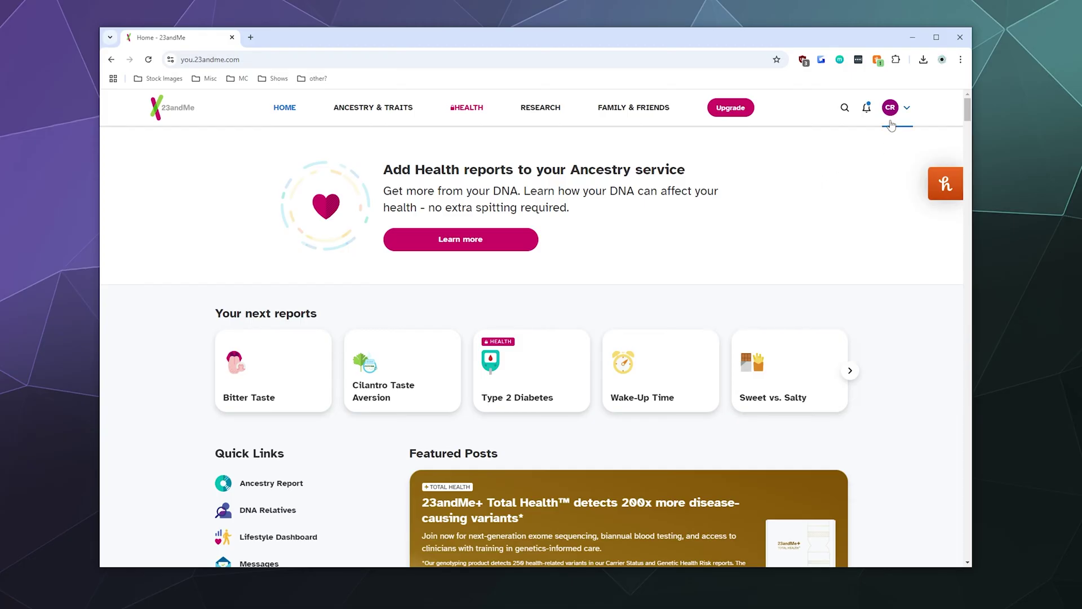
Step: Open account Settings from the profile menu to reach the 23andMe Data section
left_click(904, 110)
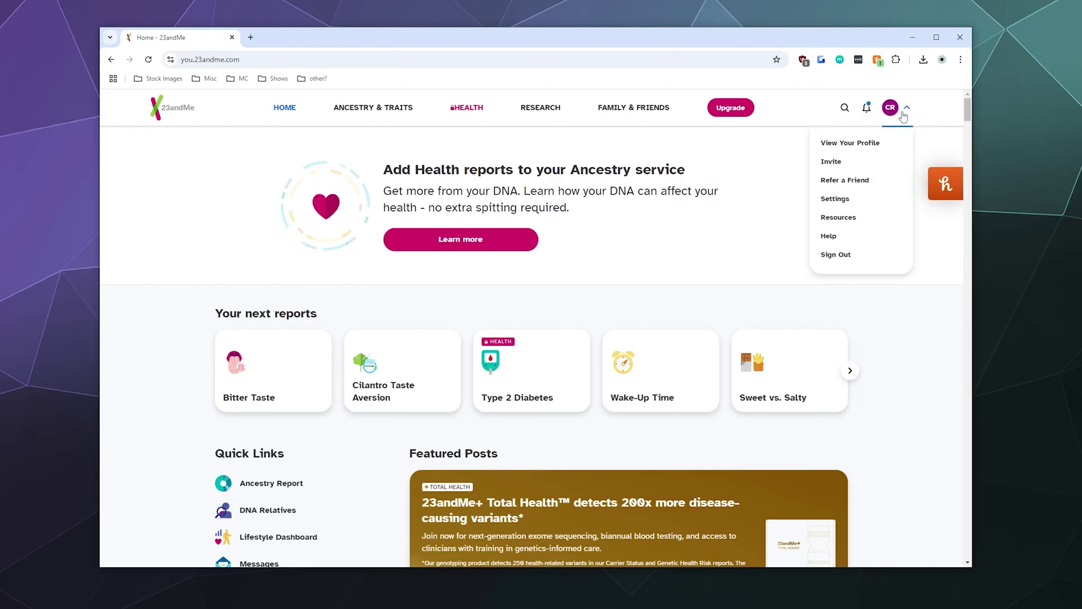
left_click(835, 198)
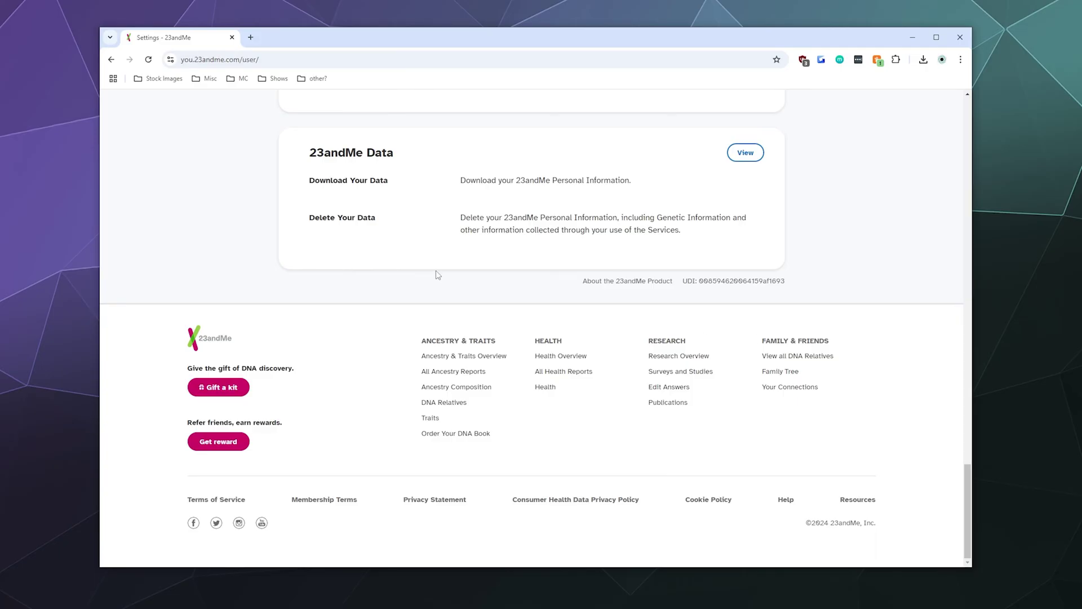
scroll(436, 274, "up", 2)
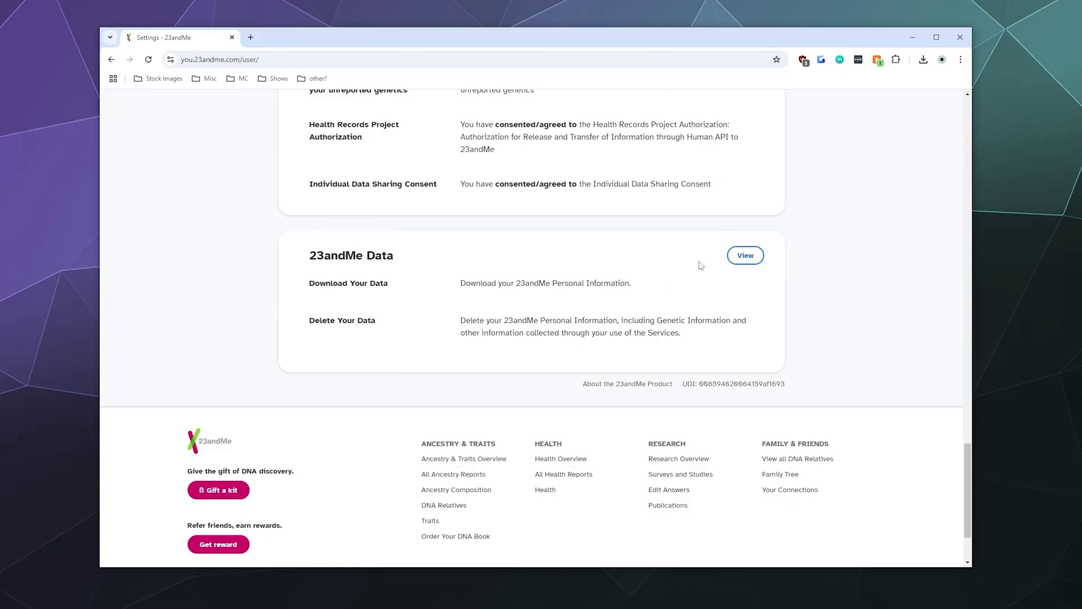
Step: View the 23andMe Data options, passing the date-of-birth check to reach Delete Data
left_click(745, 255)
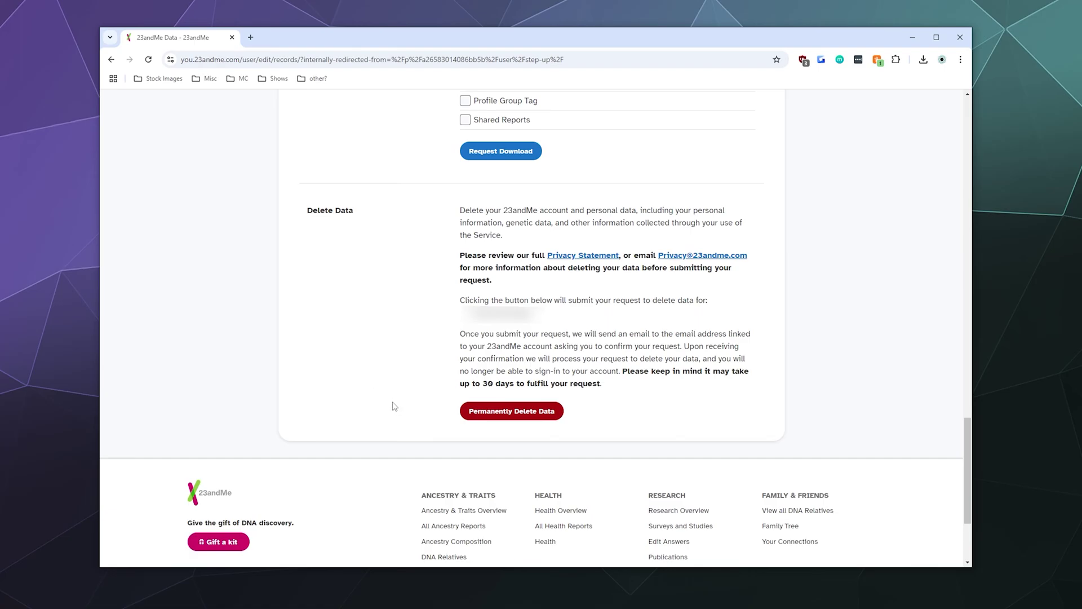
Step: Submit the Permanently Delete Data request and confirm the green email-confirmation message
left_click(479, 411)
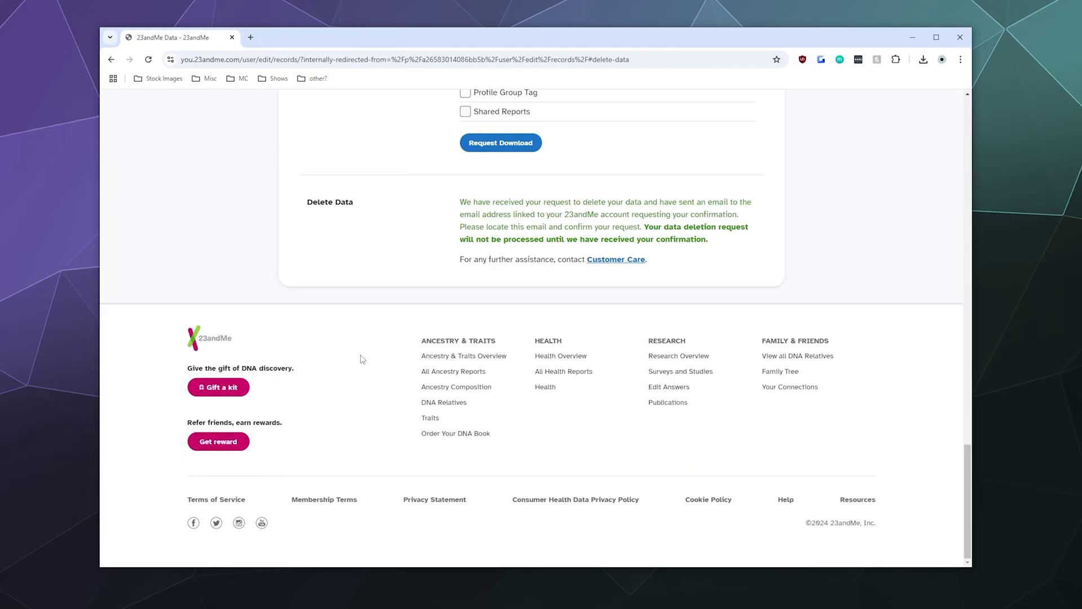
scroll(373, 362, "up", 4)
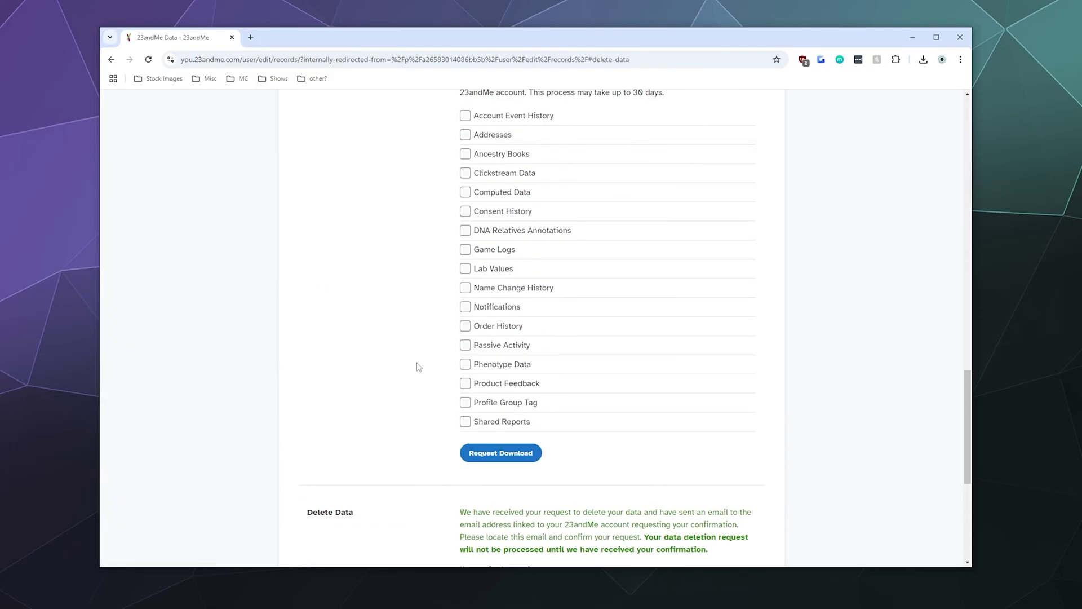
scroll(416, 365, "down", 3)
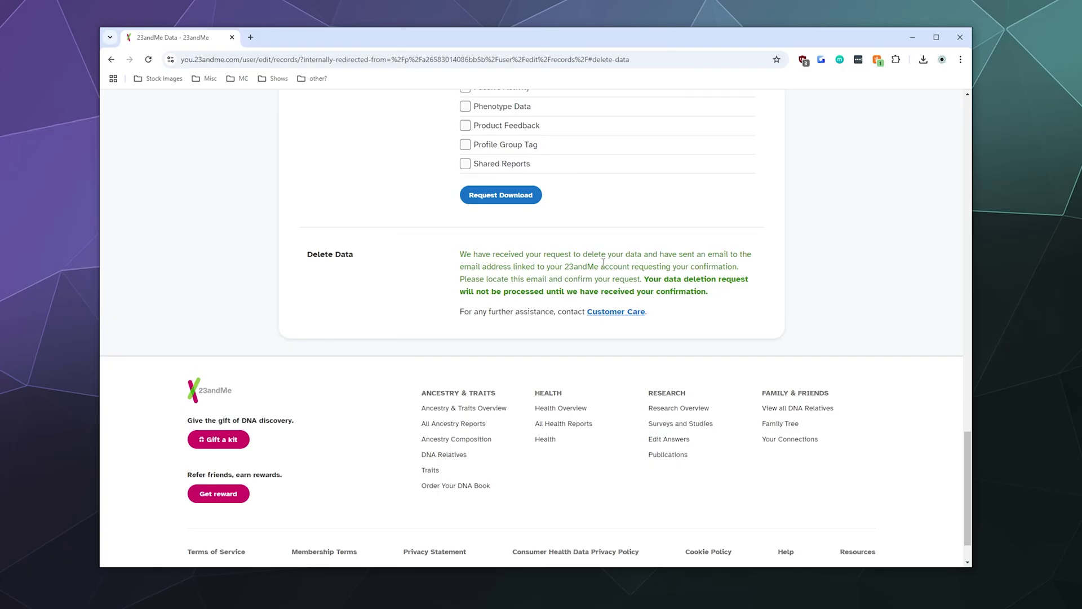